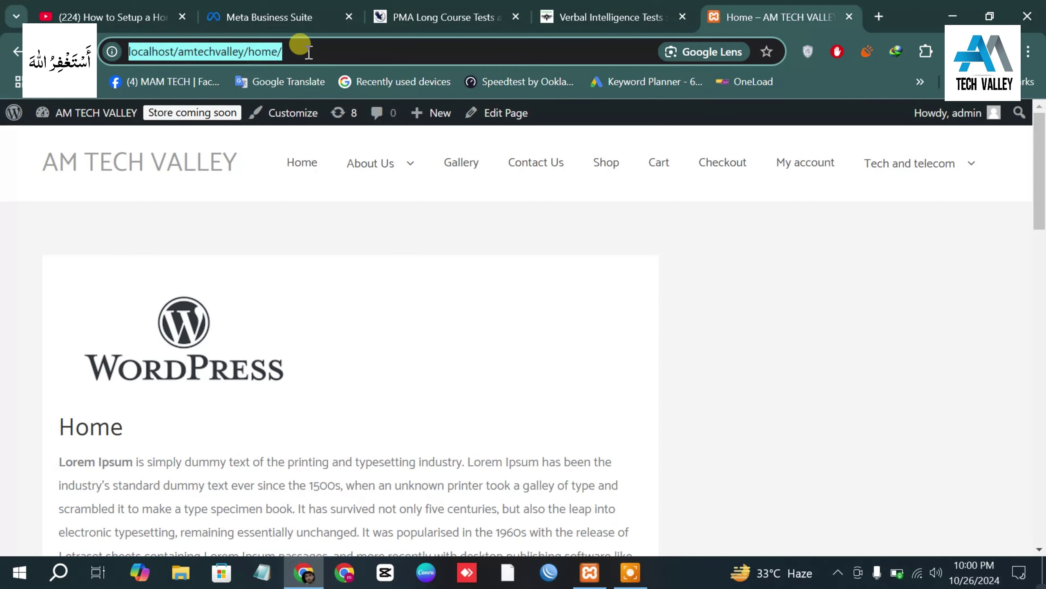
- Load the site root at localhost/amtechvalley/ and look over the content shown there
click(308, 52)
key(BackSpace)
key(BackSpace)
key(BackSpace)
key(BackSpace)
key(BackSpace)
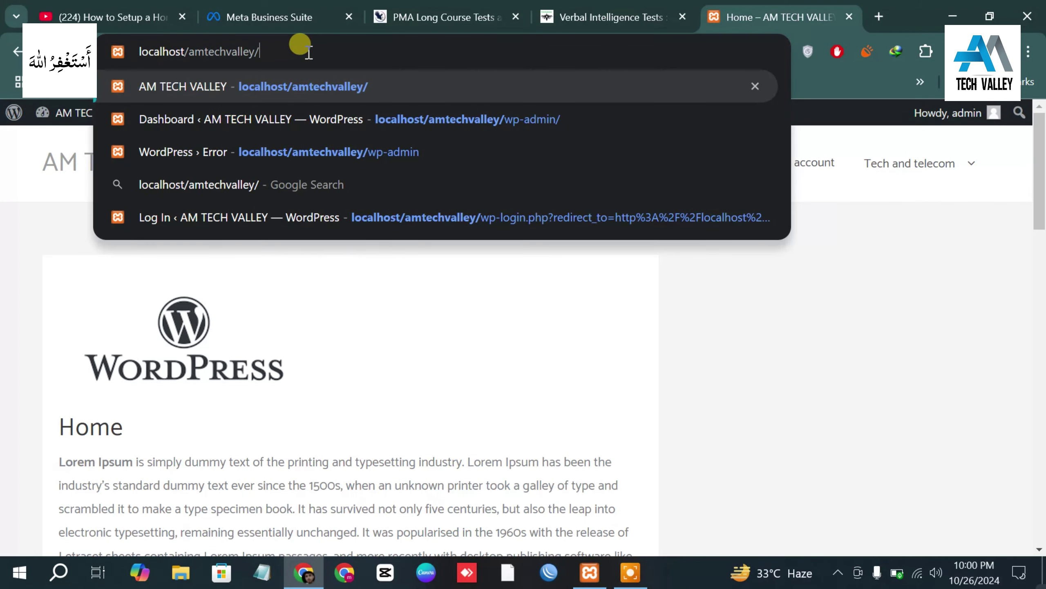
key(Return)
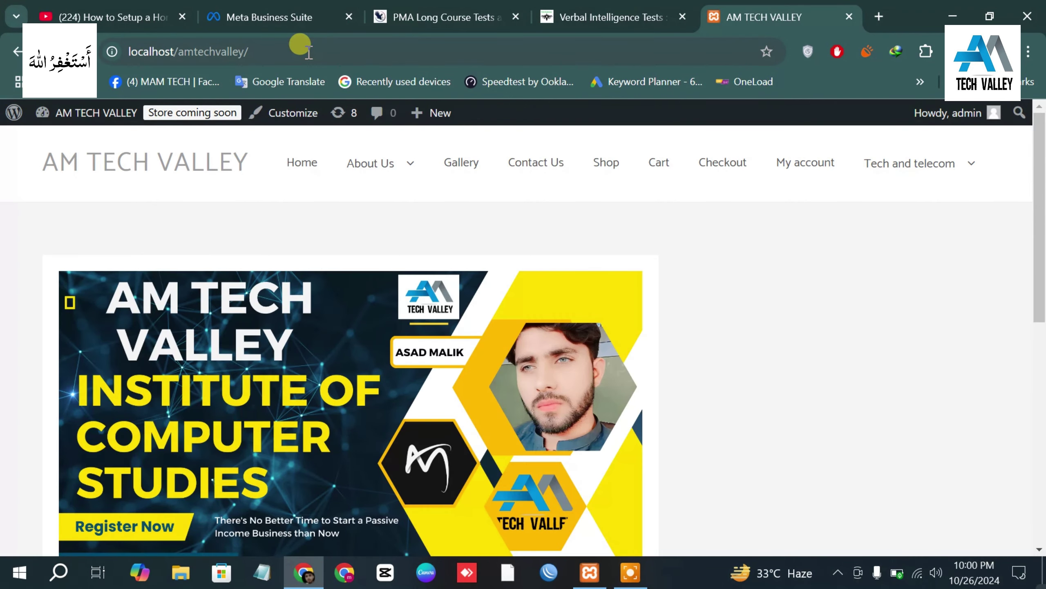
scroll(359, 261, down, 10)
scroll(359, 262, up, 10)
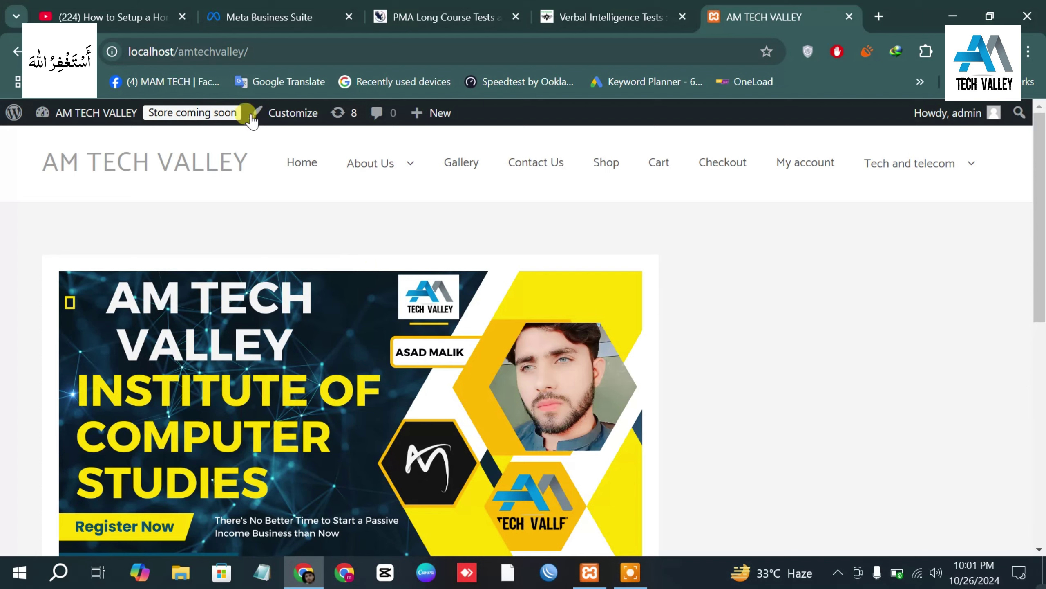
- Check the site root address, open the site's Home page and look through its content for comparison
click(253, 53)
click(254, 54)
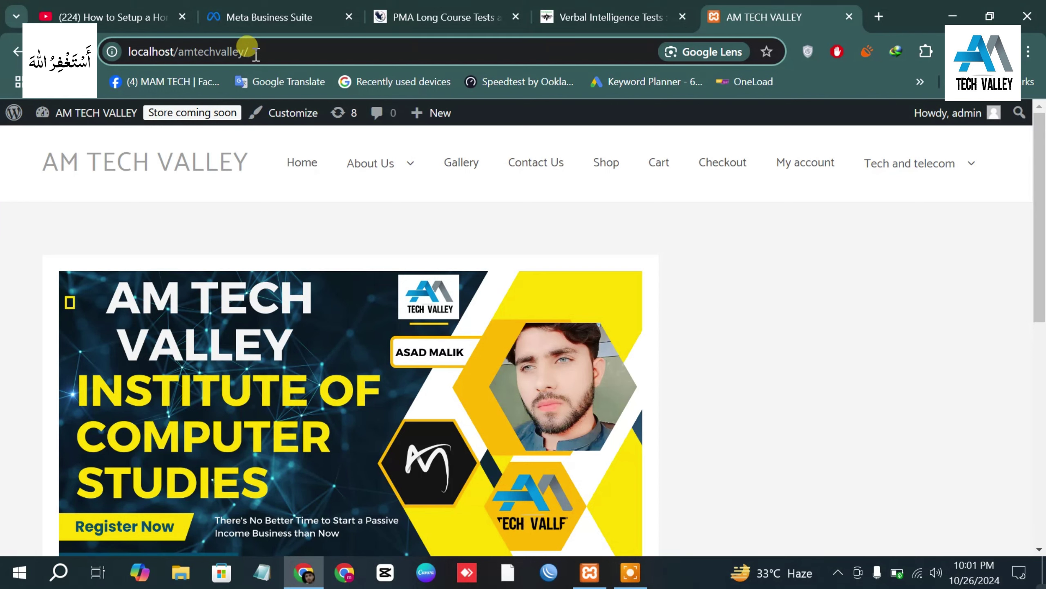
click(298, 170)
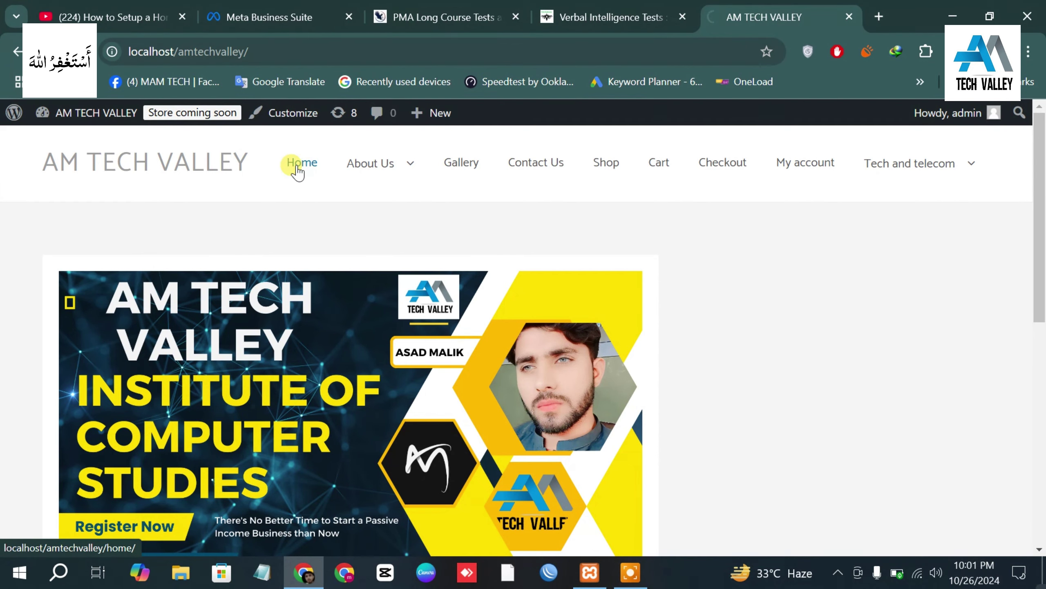
scroll(402, 491, down, 10)
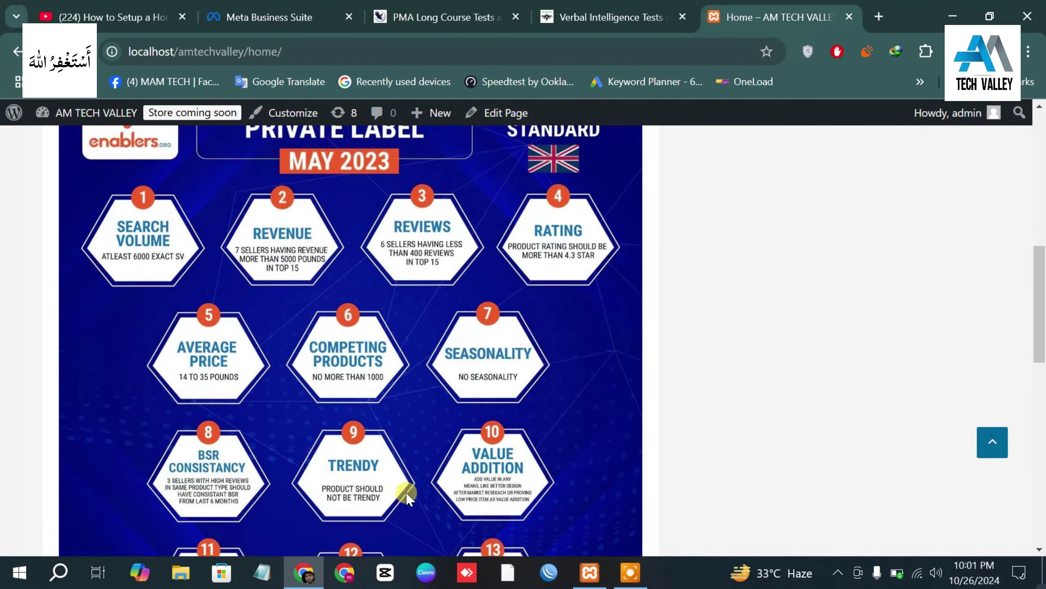
scroll(406, 493, up, 10)
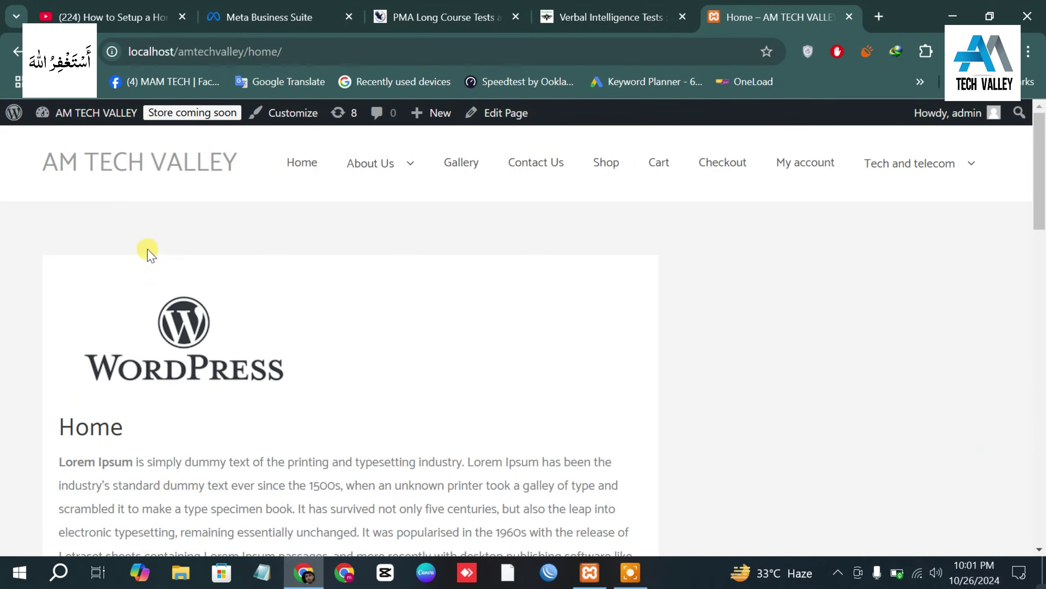
- Go to the admin dashboard and open the theme customizer's Homepage Settings within WordPress Default
click(73, 114)
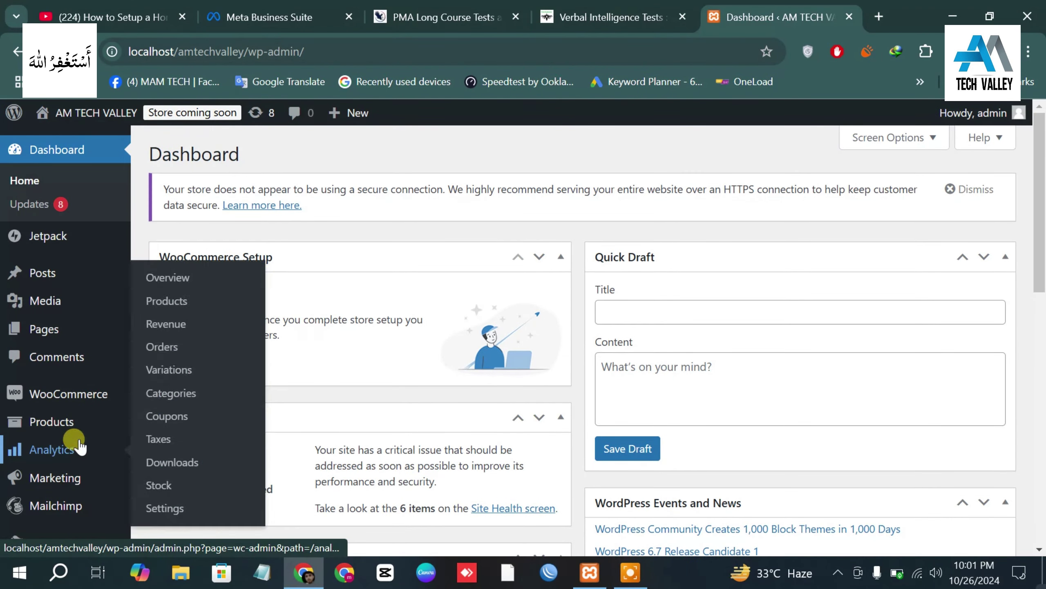
scroll(77, 444, down, 3)
mouse_move(87, 402)
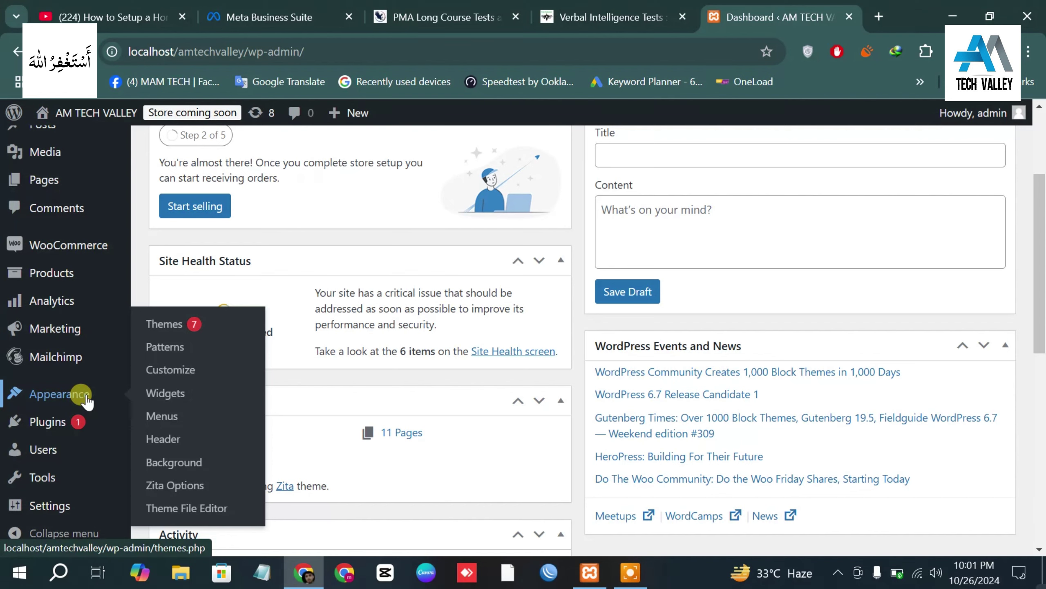
click(167, 370)
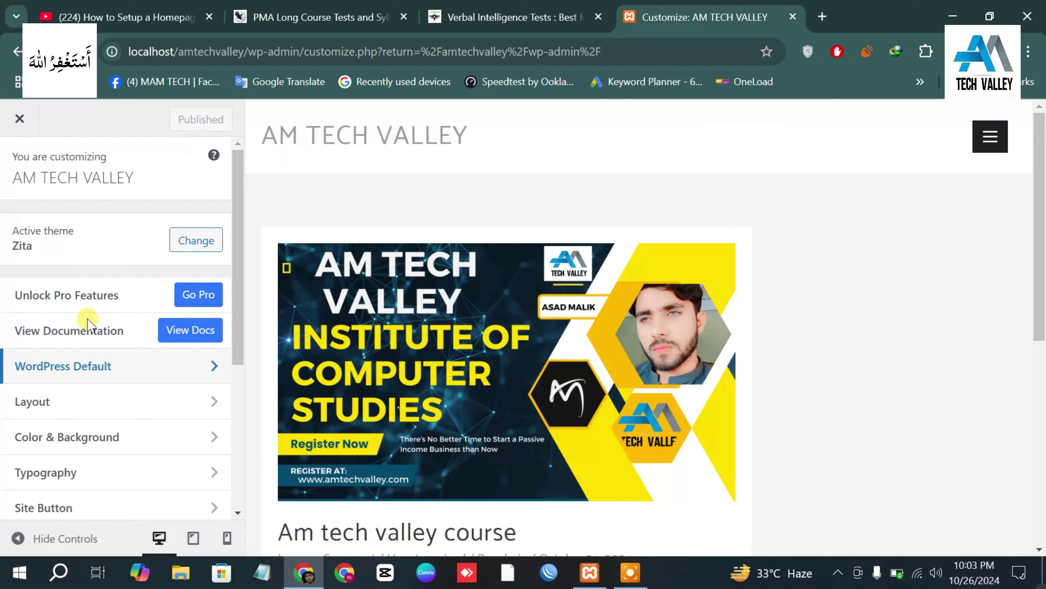
click(81, 367)
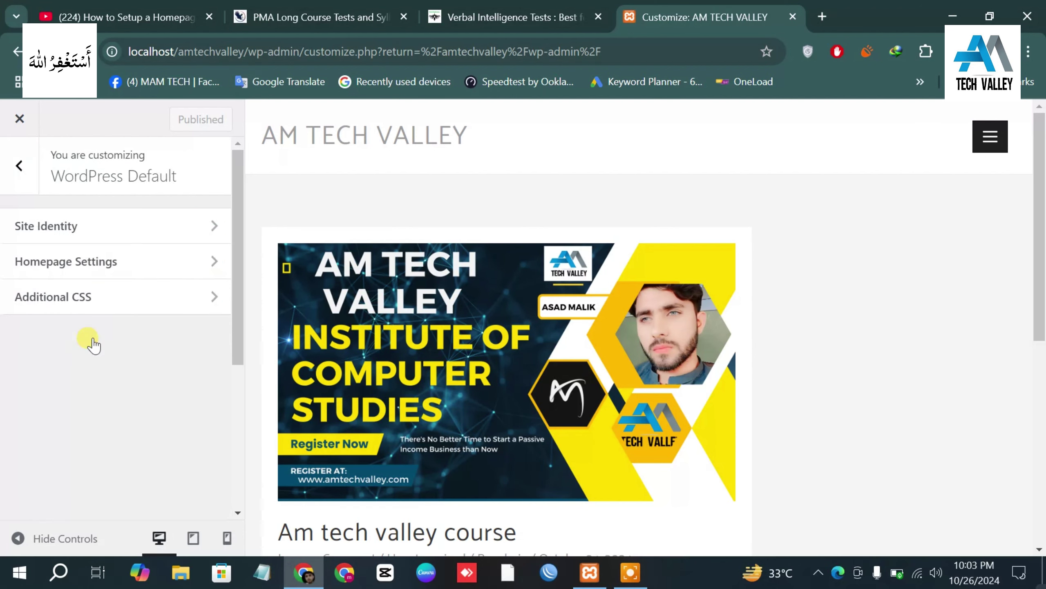
click(85, 270)
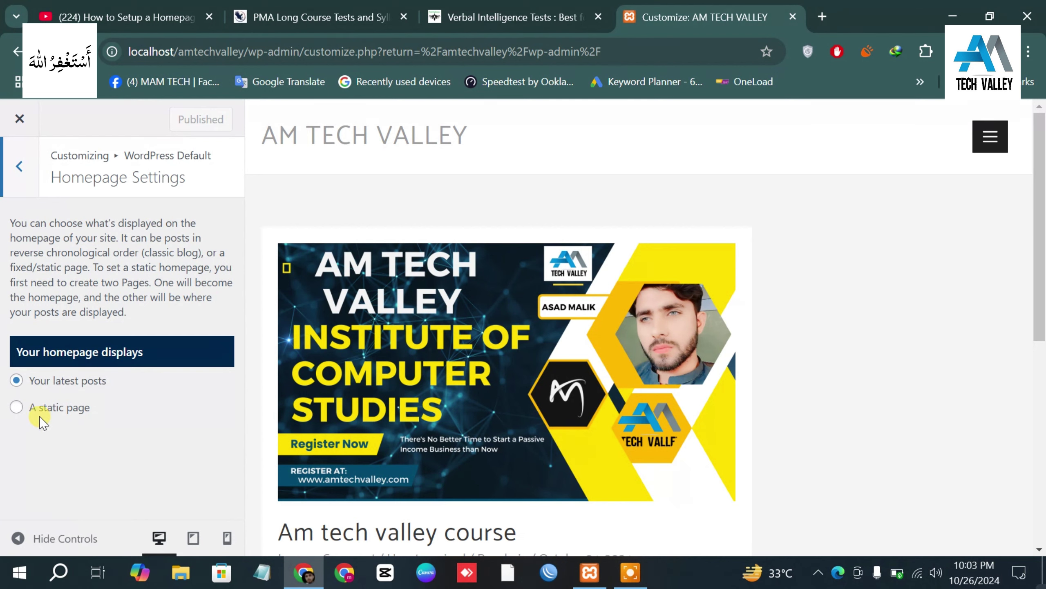
- Make the homepage display a static page and choose Home as the homepage
click(16, 407)
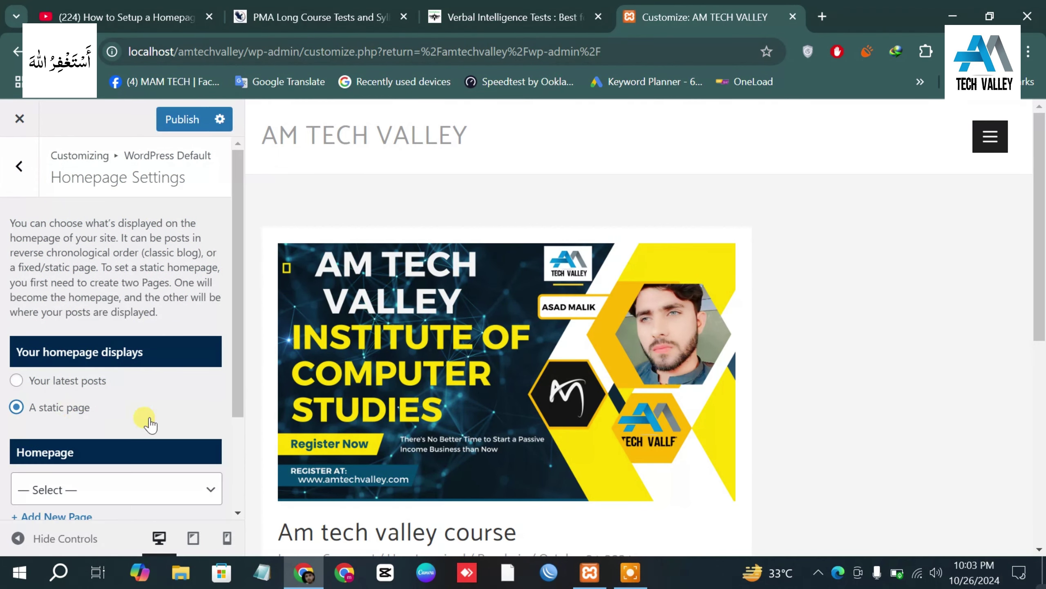
scroll(147, 421, down, 3)
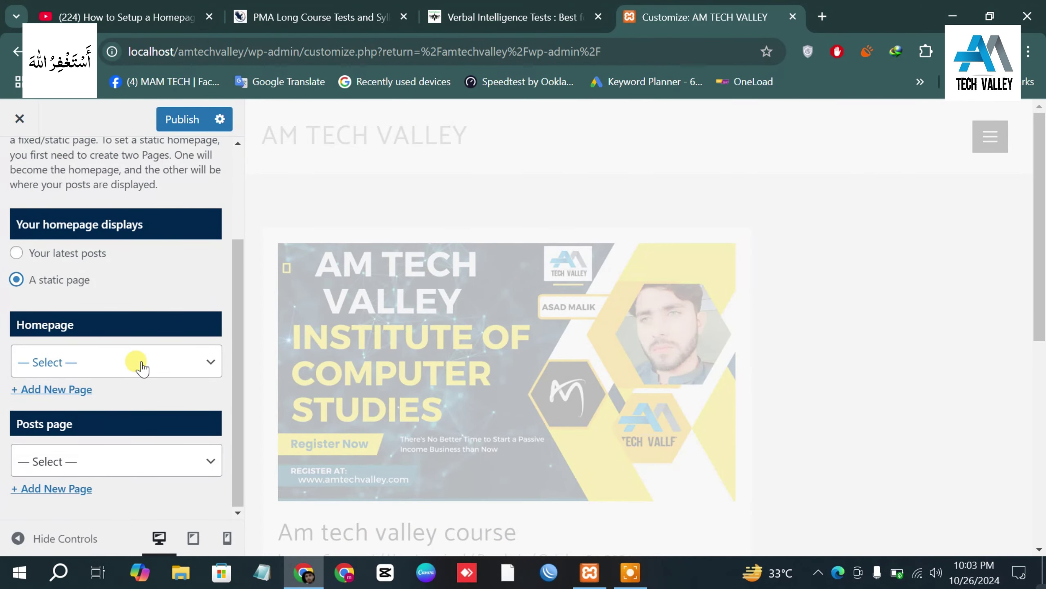
click(138, 363)
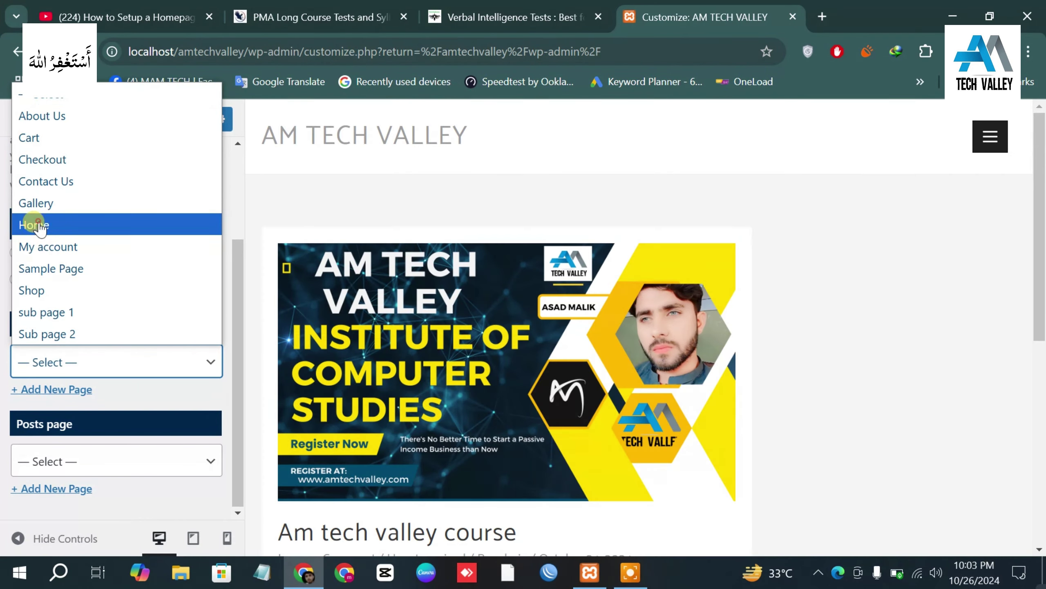
click(40, 226)
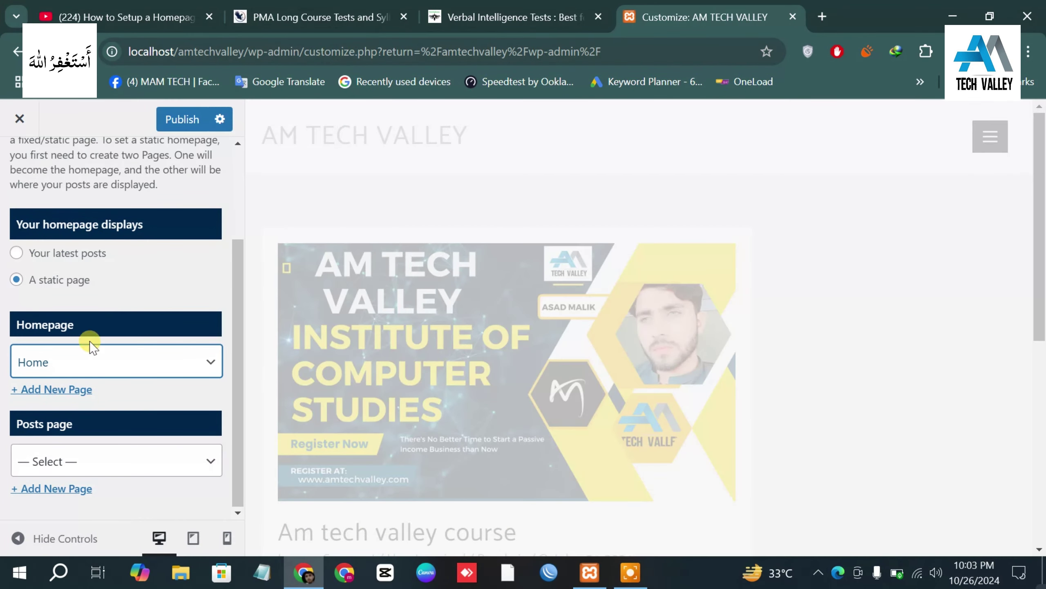
- Try to assign Home as the posts page too
click(72, 461)
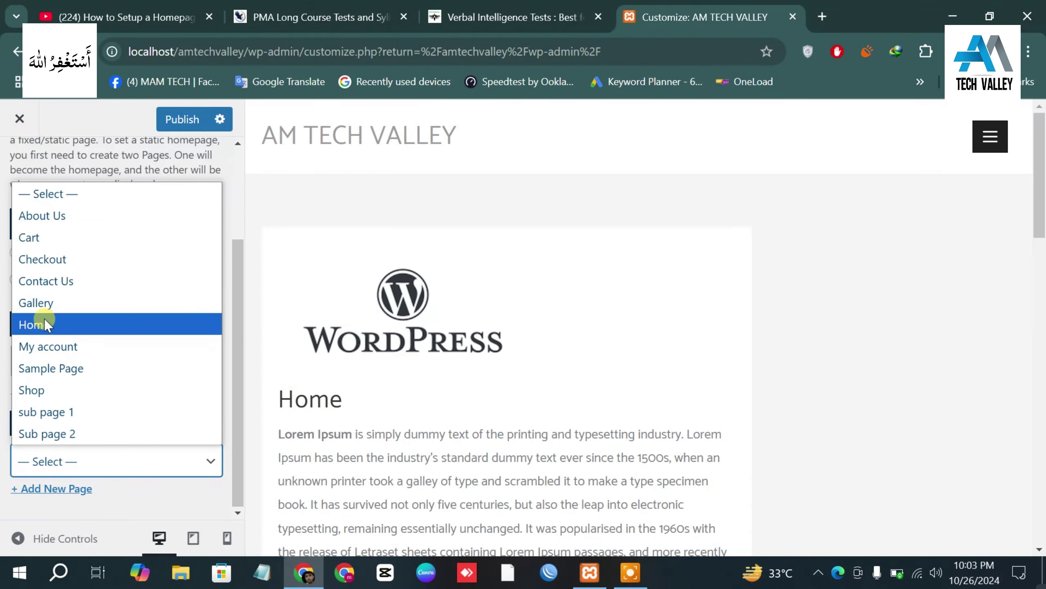
click(43, 325)
scroll(99, 412, down, 1)
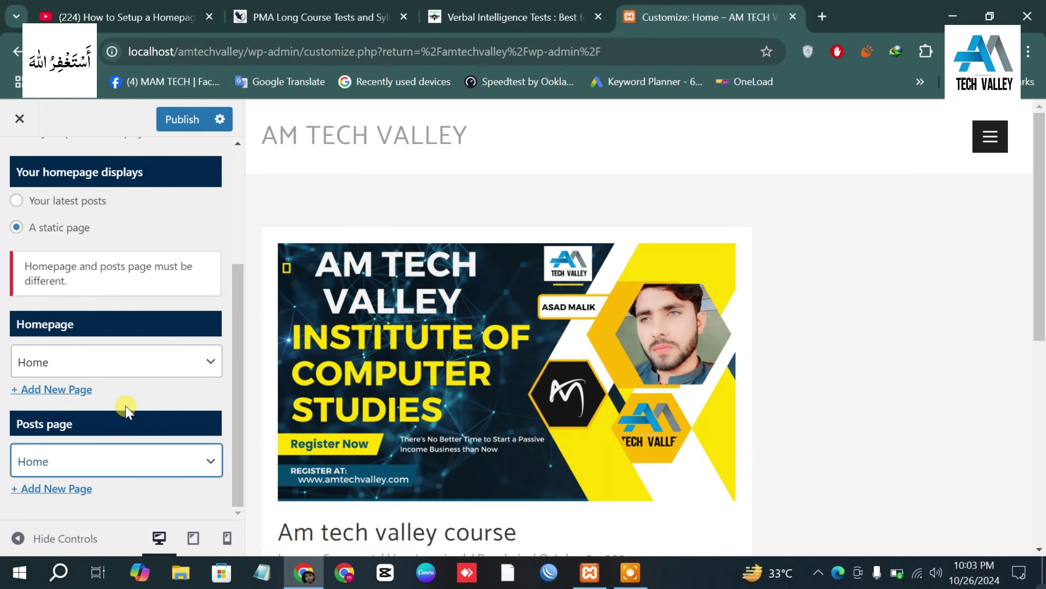
- Set the posts page to Gallery, publish the homepage settings and look over the preview
click(150, 464)
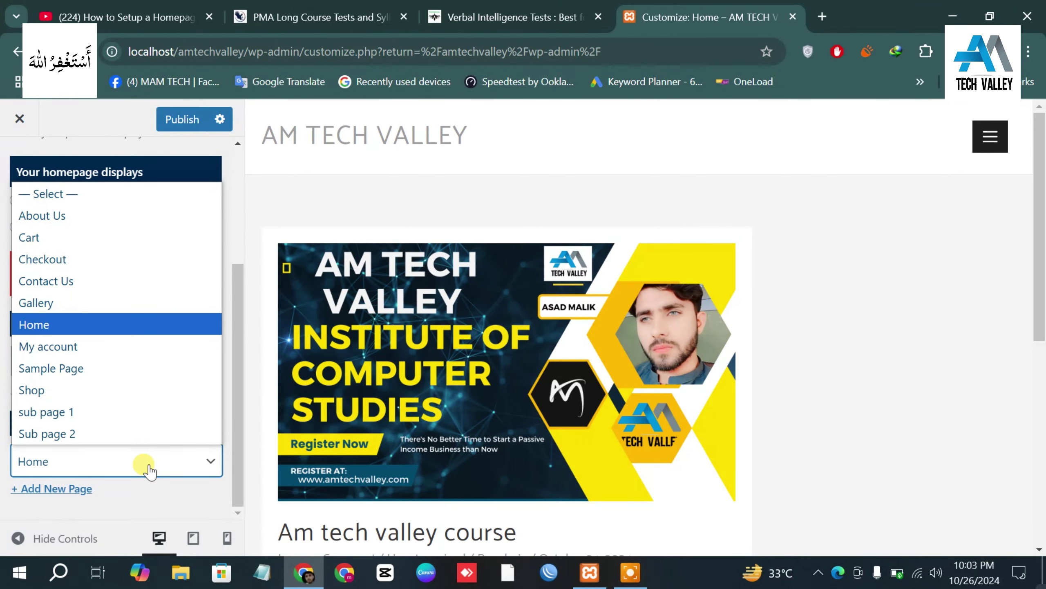
click(68, 305)
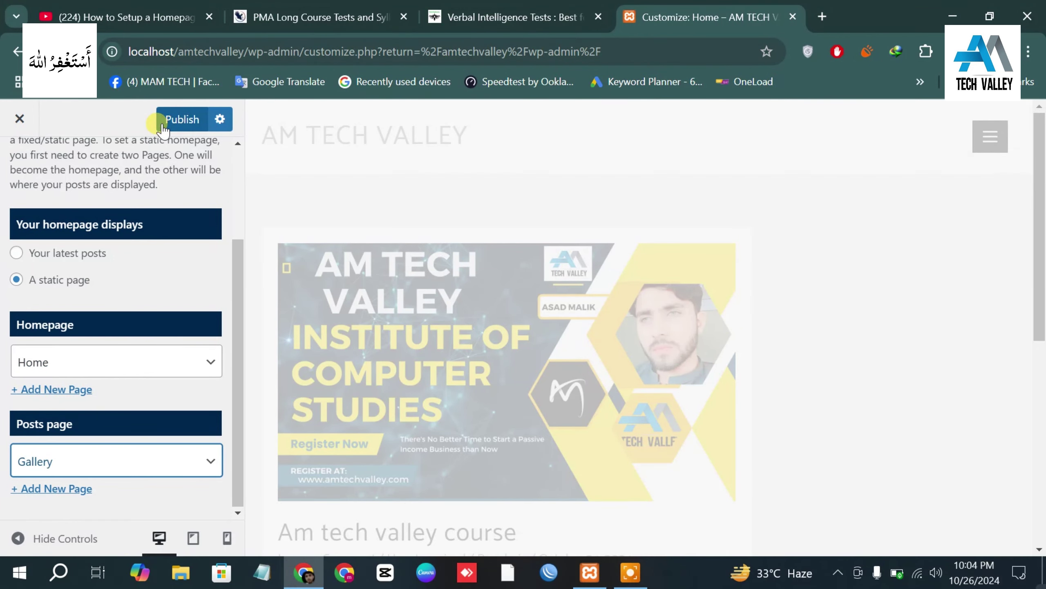
click(182, 119)
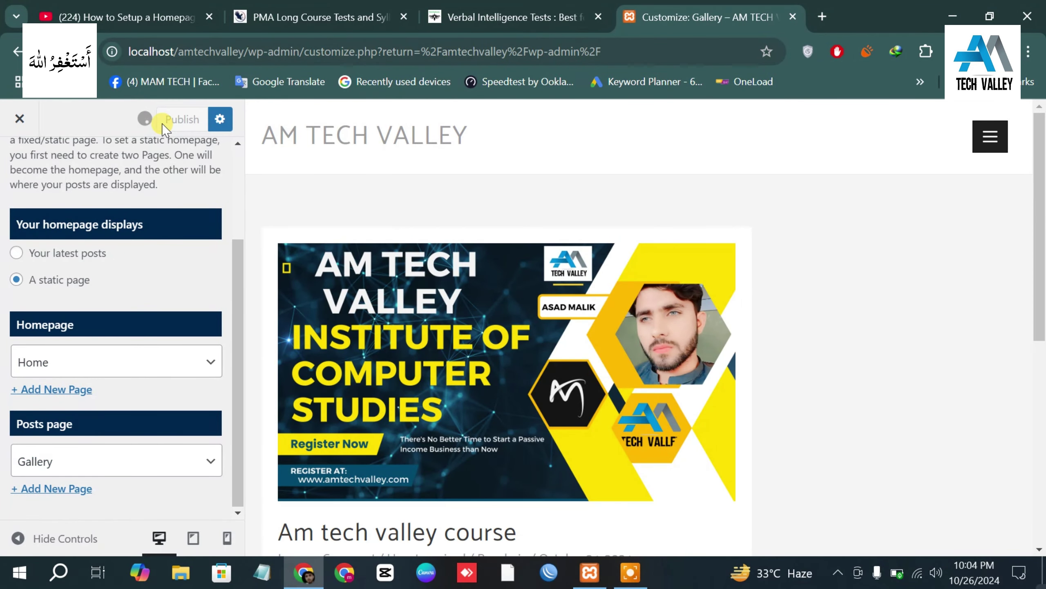
scroll(509, 346, down, 8)
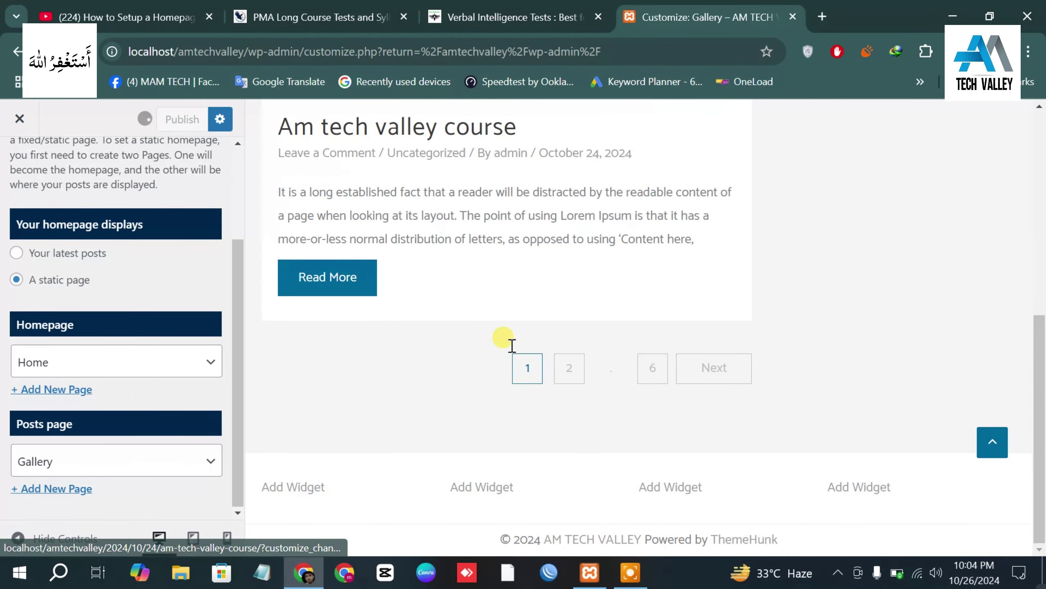
scroll(511, 349, up, 5)
scroll(511, 349, up, 4)
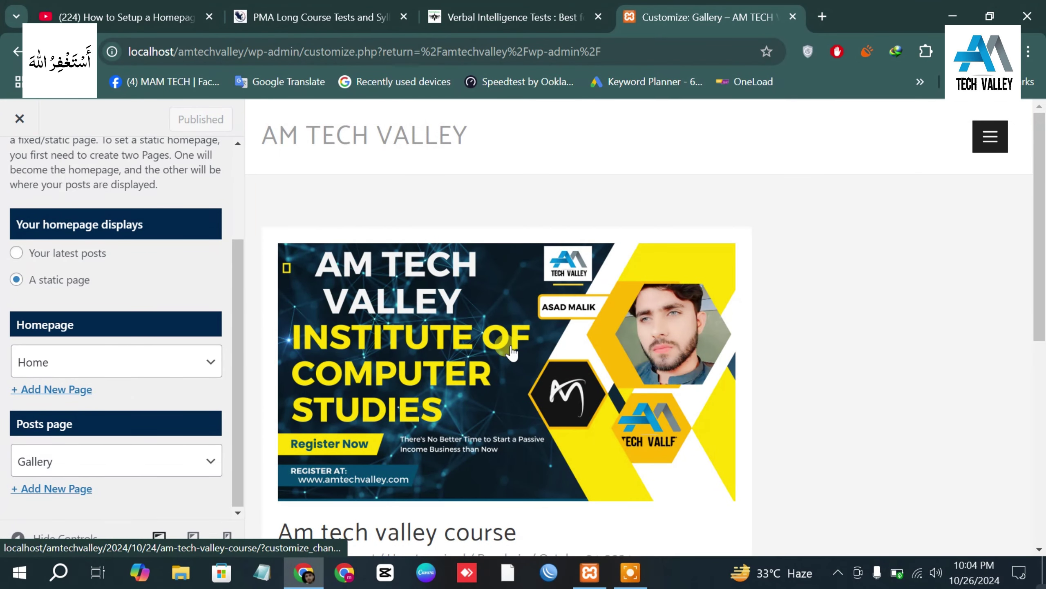
- Close the customizer, visit the live site and examine the page displayed at the root address
click(18, 120)
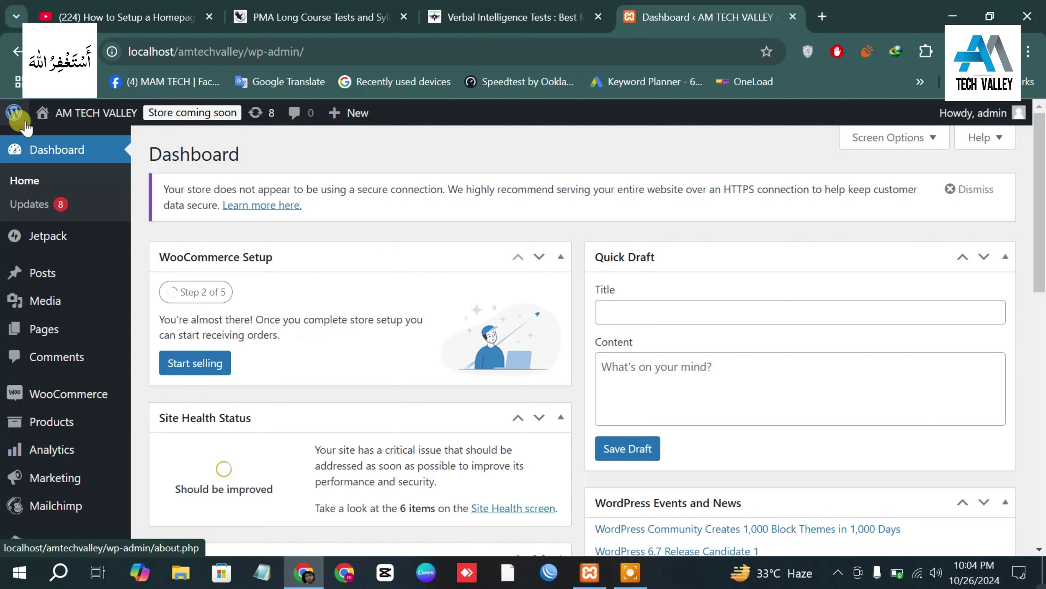
click(77, 124)
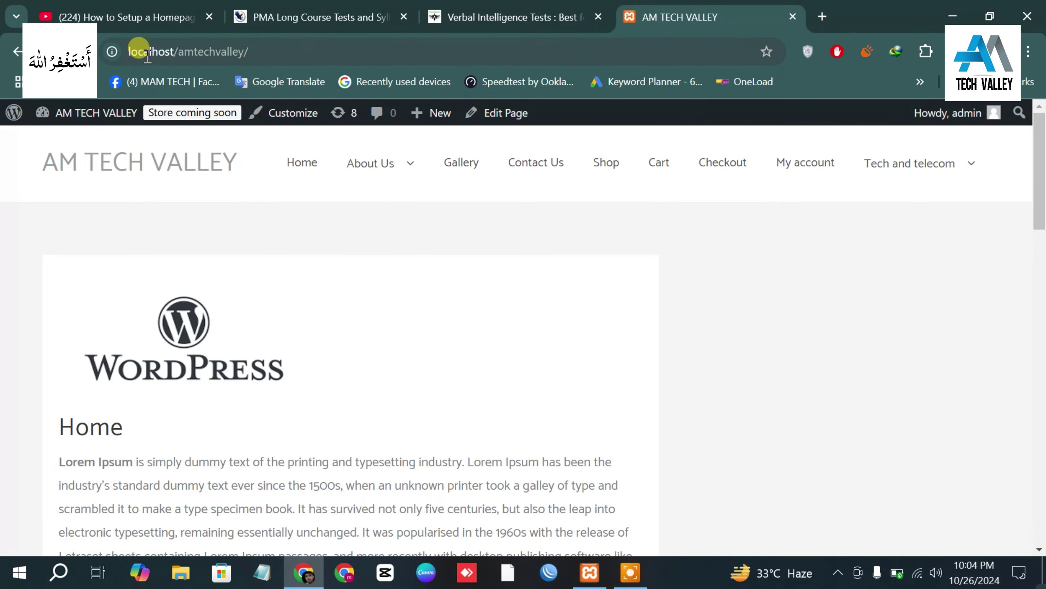
click(270, 51)
click(269, 51)
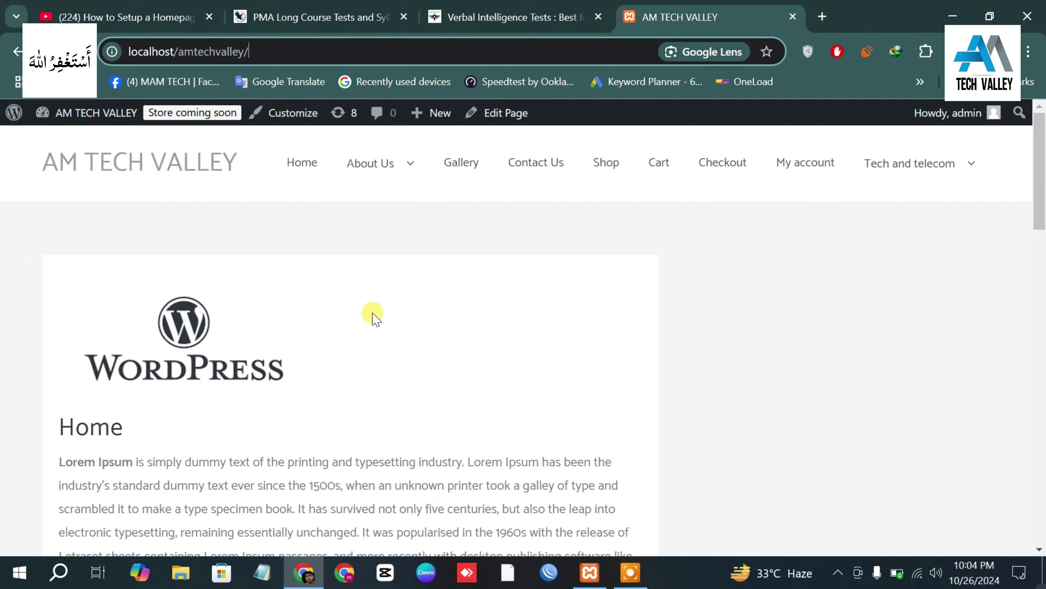
scroll(383, 267, down, 2)
scroll(398, 228, down, 12)
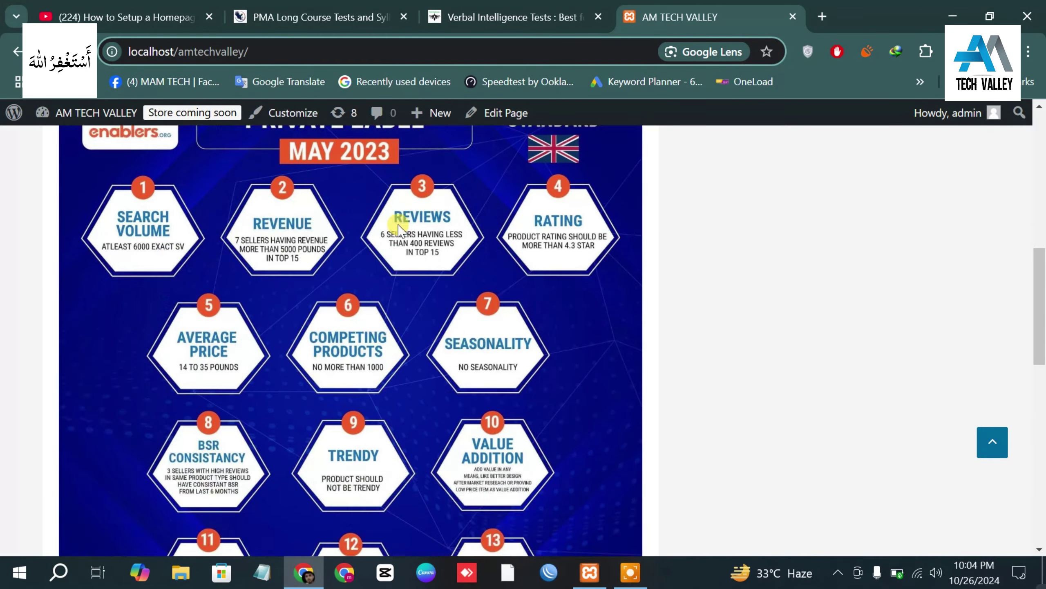
scroll(398, 229, down, 8)
scroll(398, 228, up, 20)
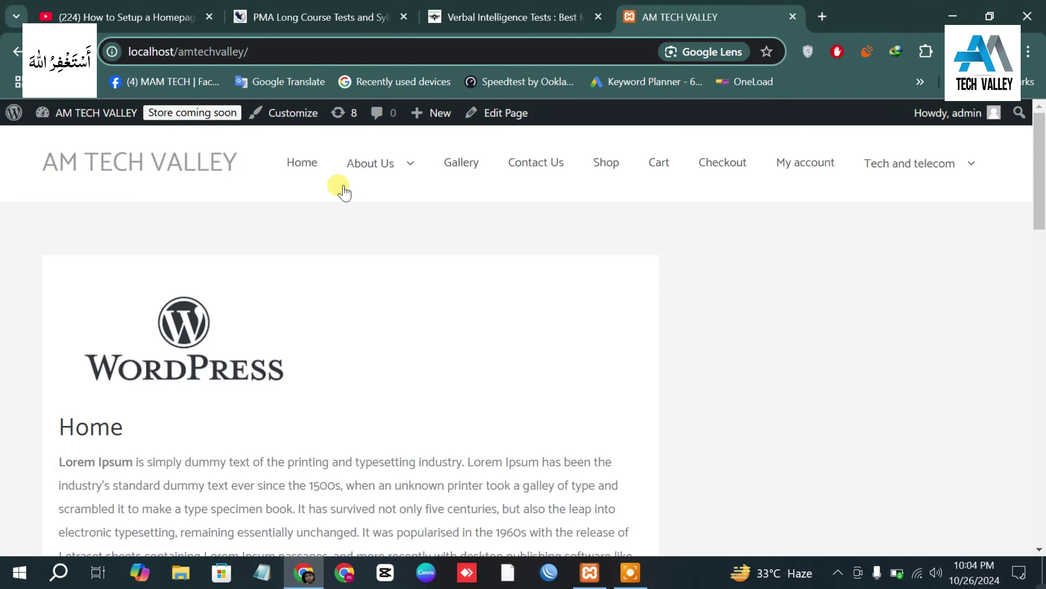
- Return to the dashboard, open the Reading Settings and check the page choices for the homepage
click(109, 118)
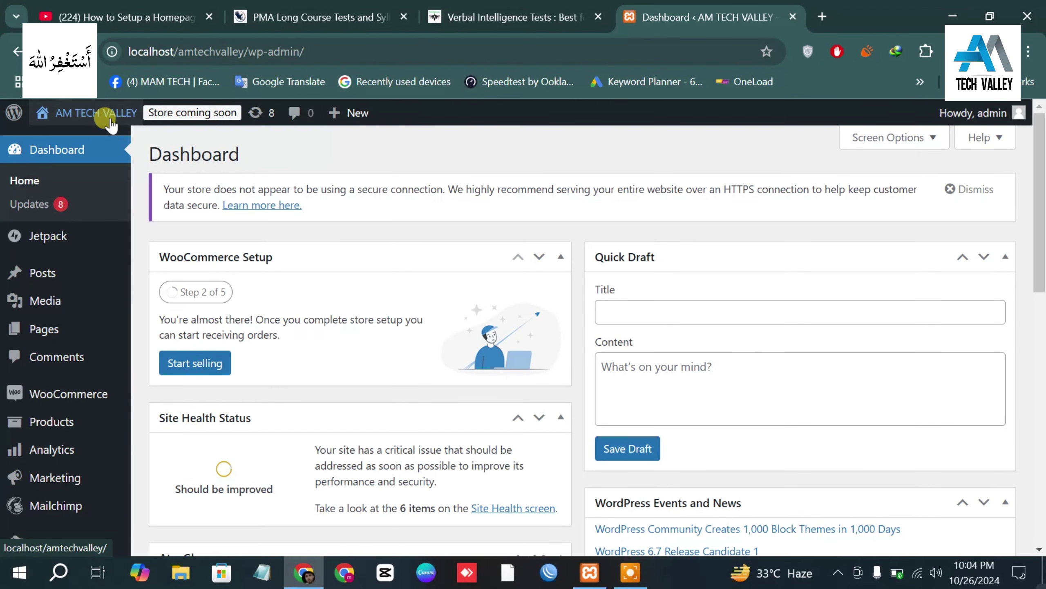
scroll(80, 425, down, 10)
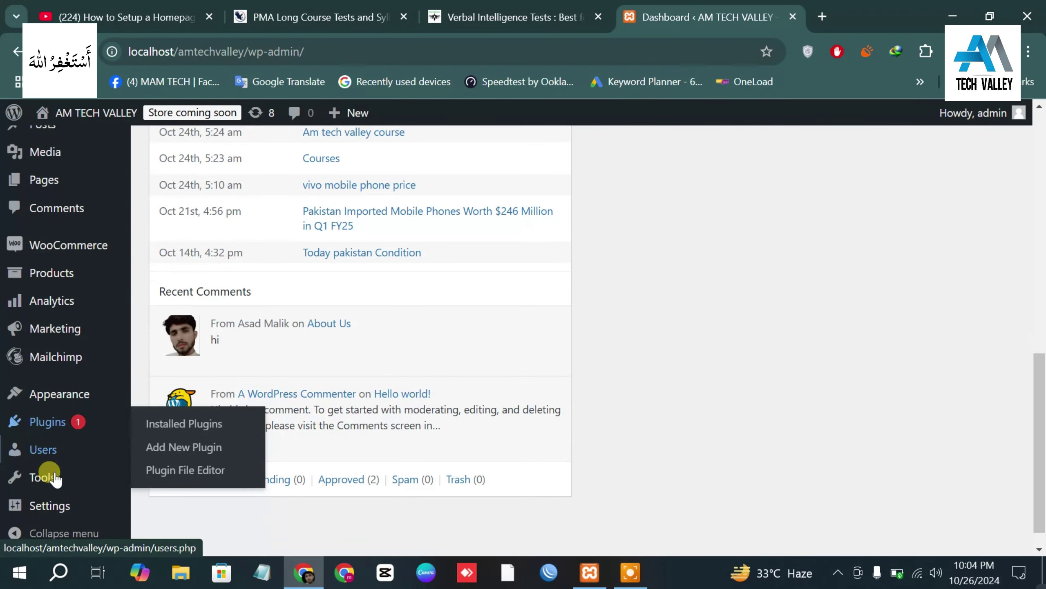
mouse_move(61, 511)
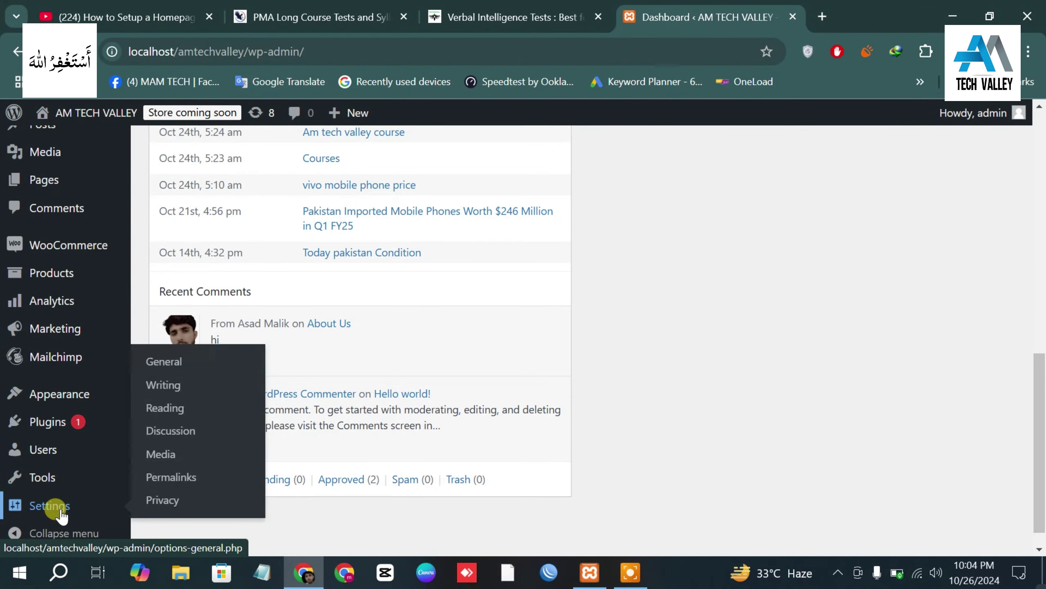
click(202, 409)
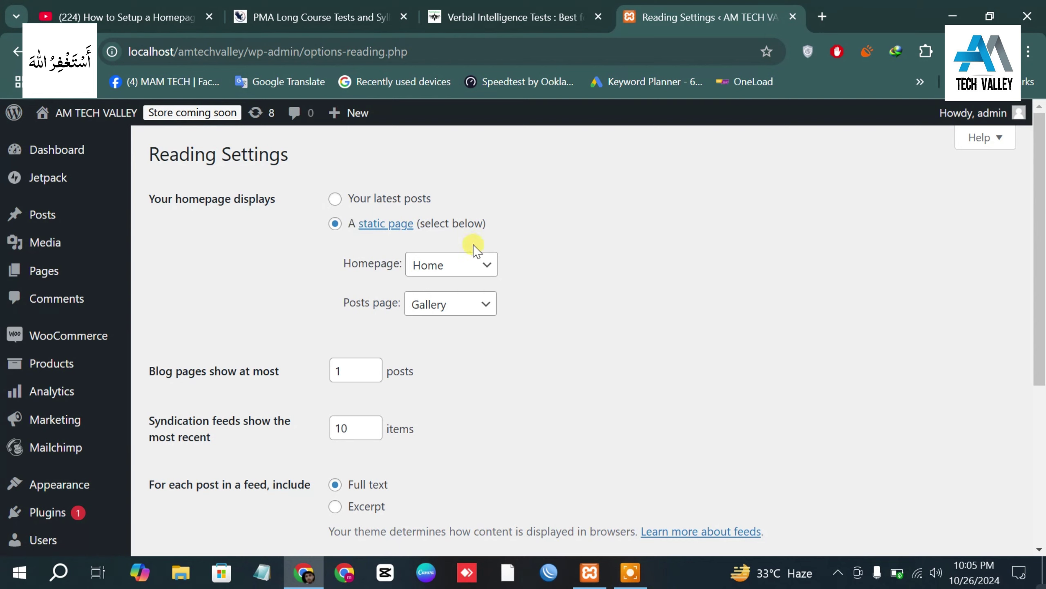
click(492, 272)
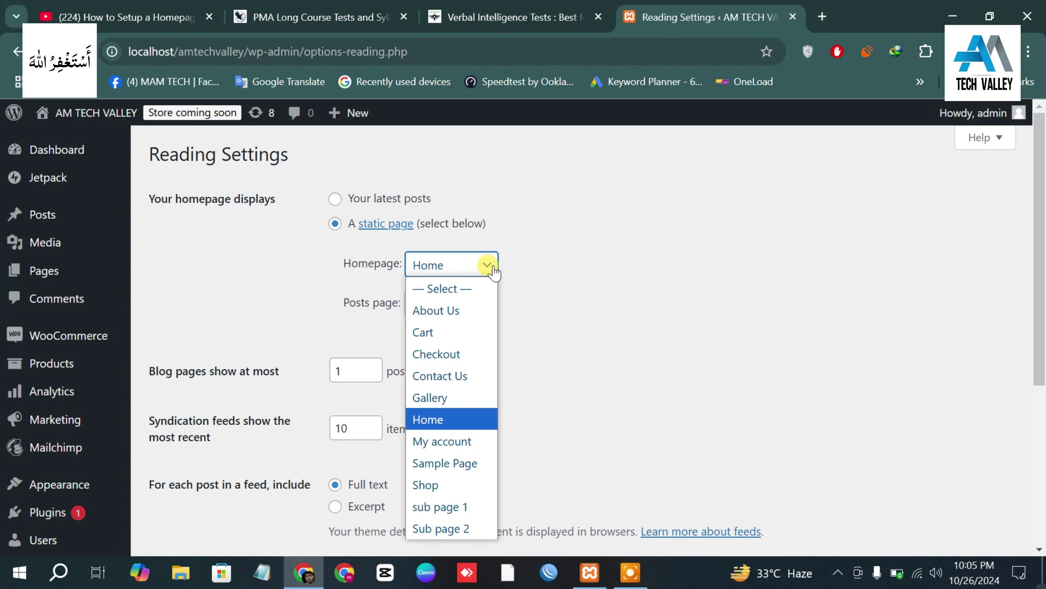
click(494, 272)
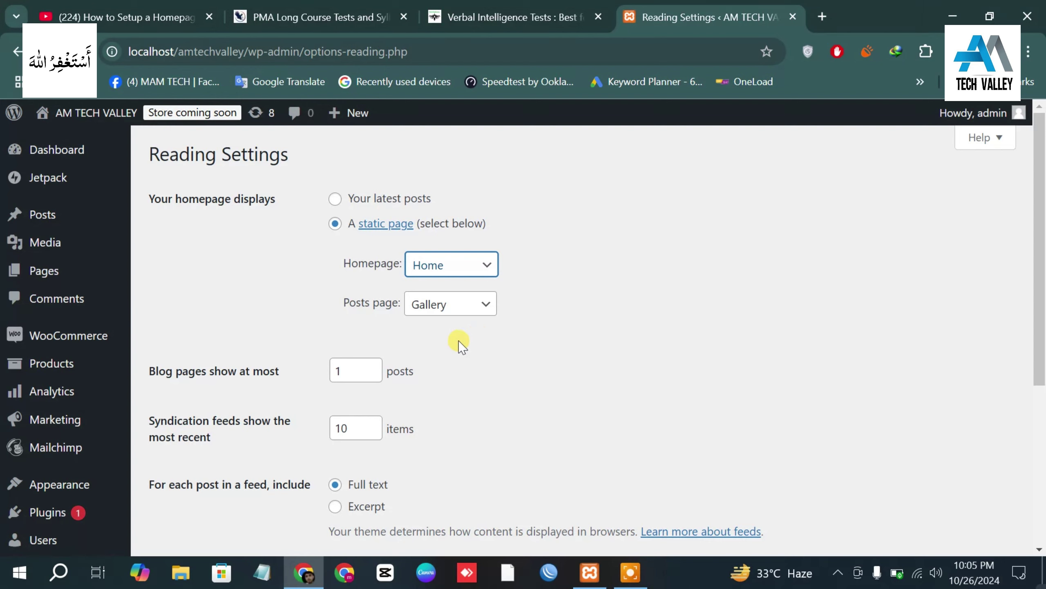
- Limit blog pages to 2 posts, include only an excerpt of each post in the feed, and save the reading settings
click(376, 364)
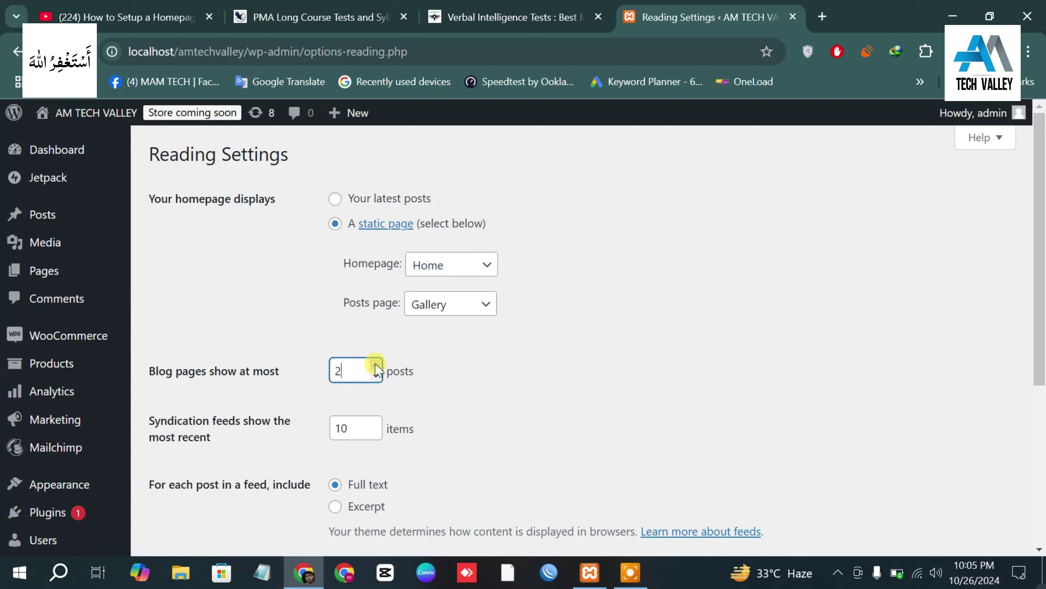
scroll(440, 439, down, 3)
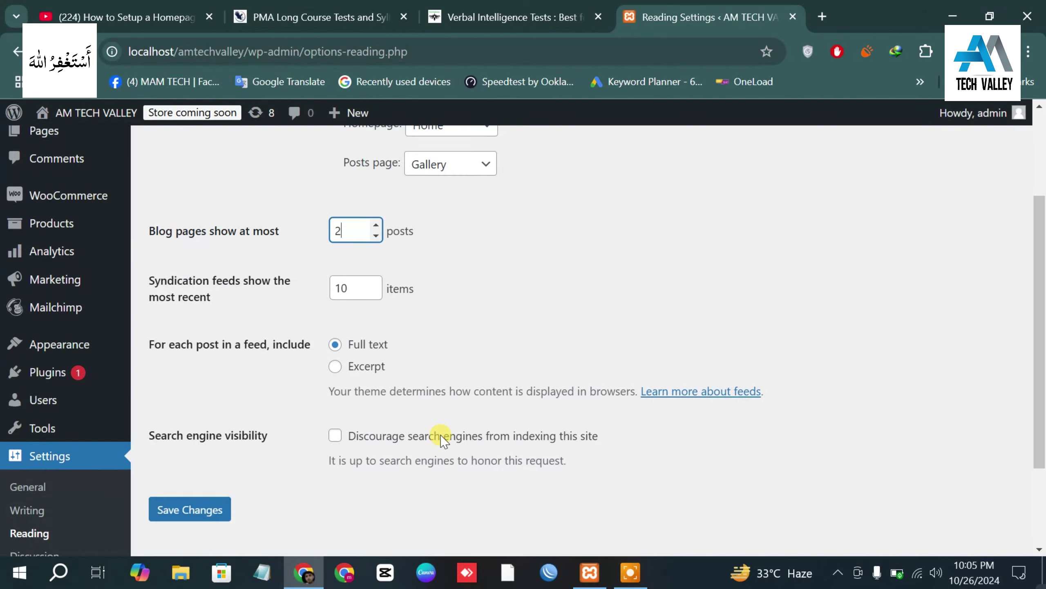
click(334, 365)
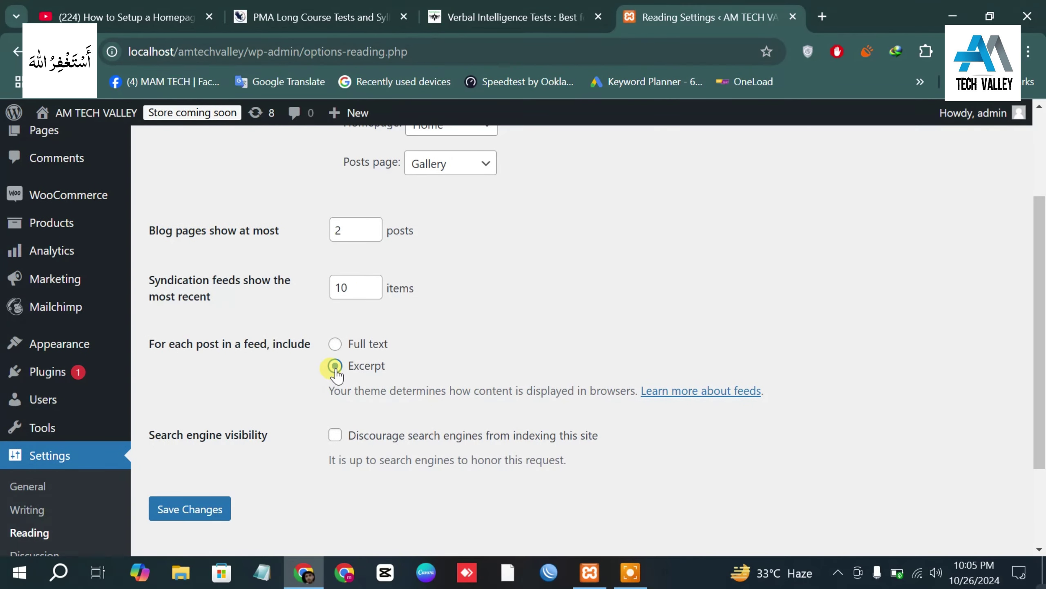
click(206, 509)
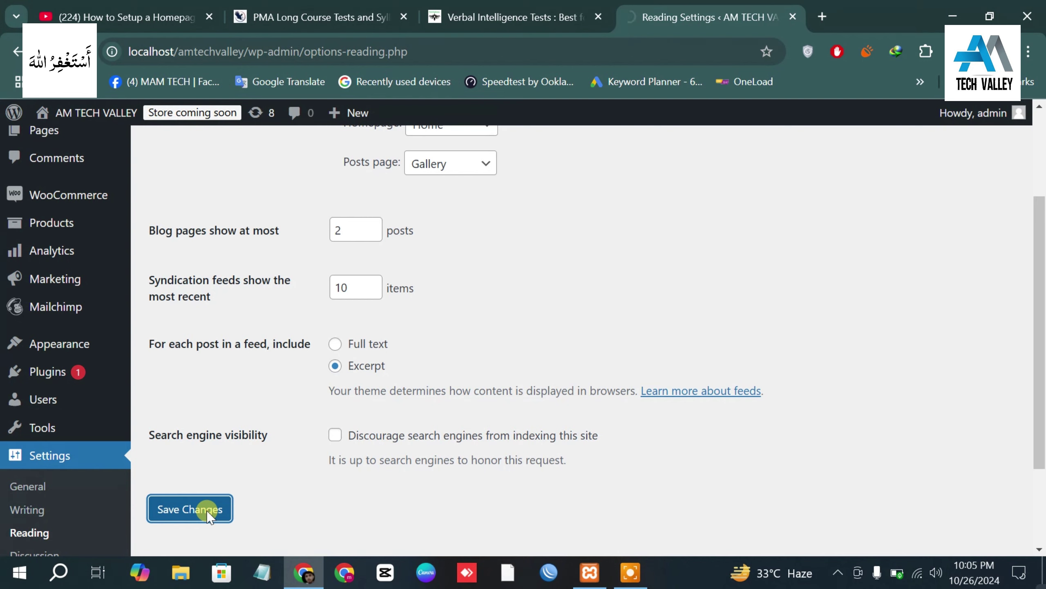
- Visit the live site and look through the whole static homepage, from its heading to the comment section
mouse_move(88, 111)
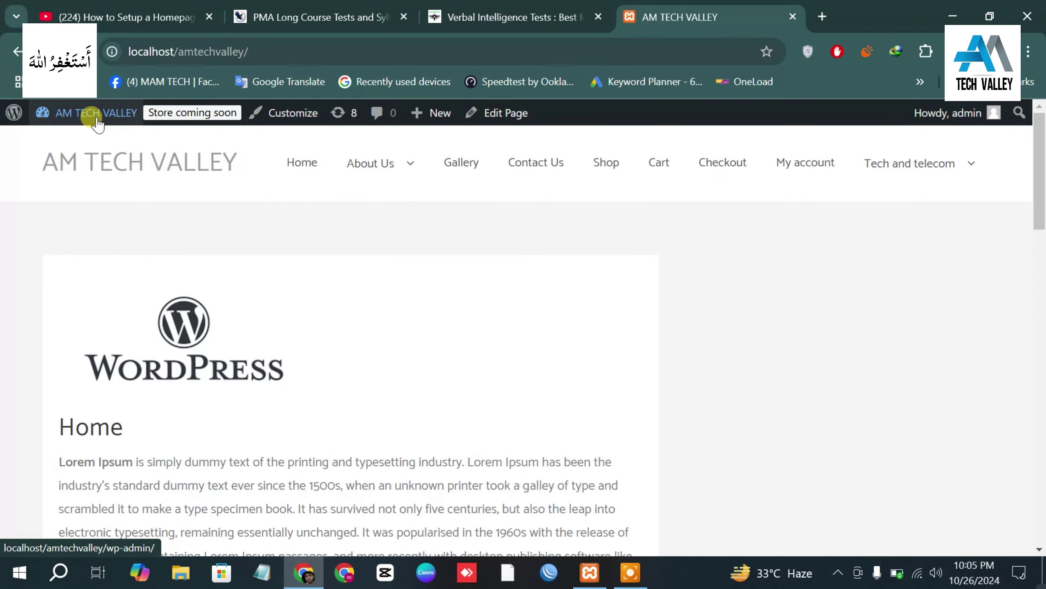
scroll(421, 348, down, 15)
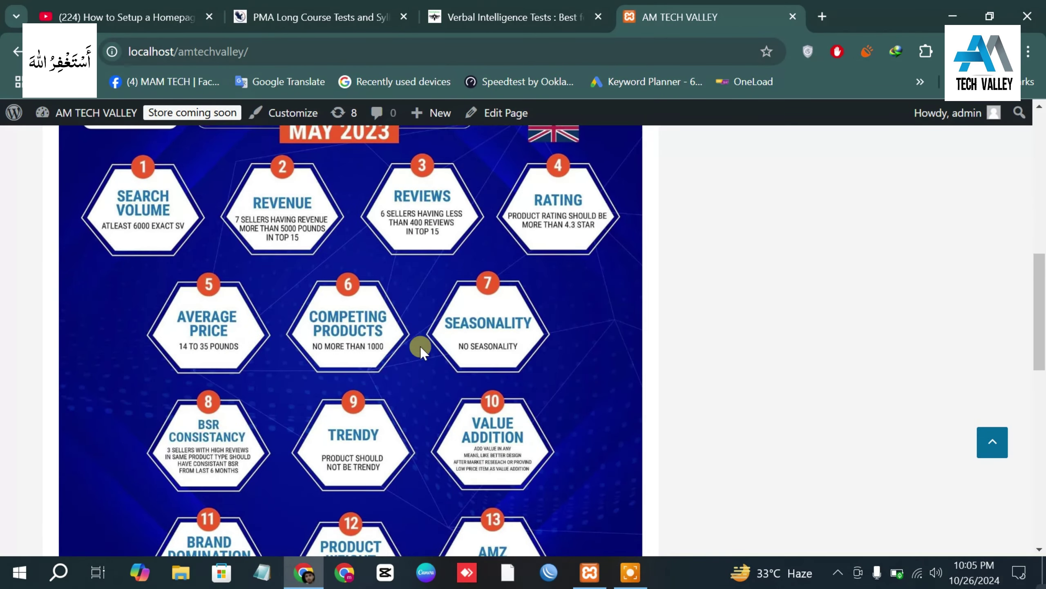
scroll(420, 347, down, 3)
scroll(420, 347, up, 14)
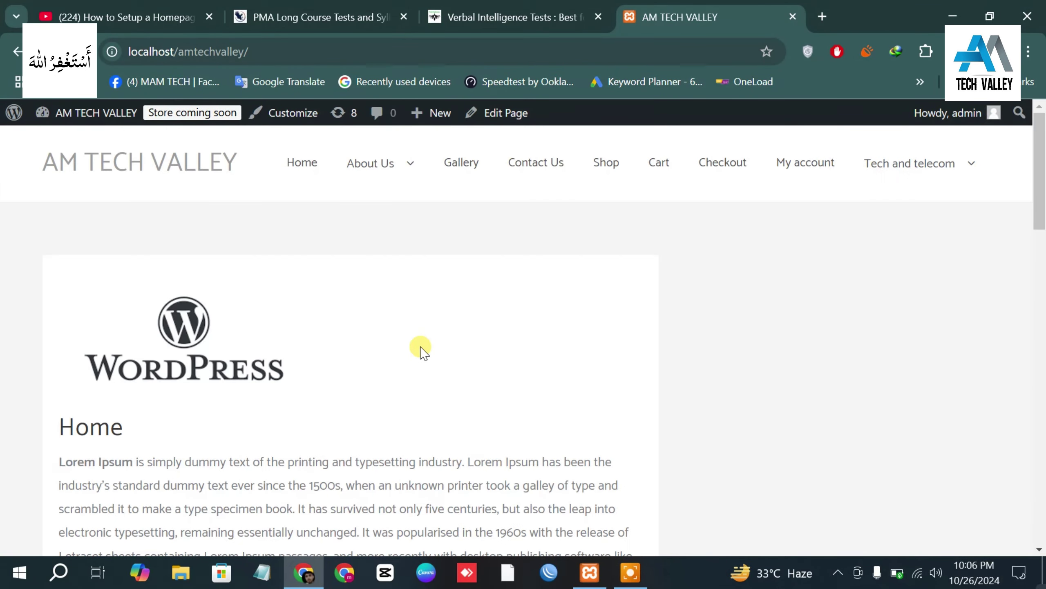
scroll(420, 347, down, 11)
scroll(421, 348, down, 5)
scroll(421, 347, up, 15)
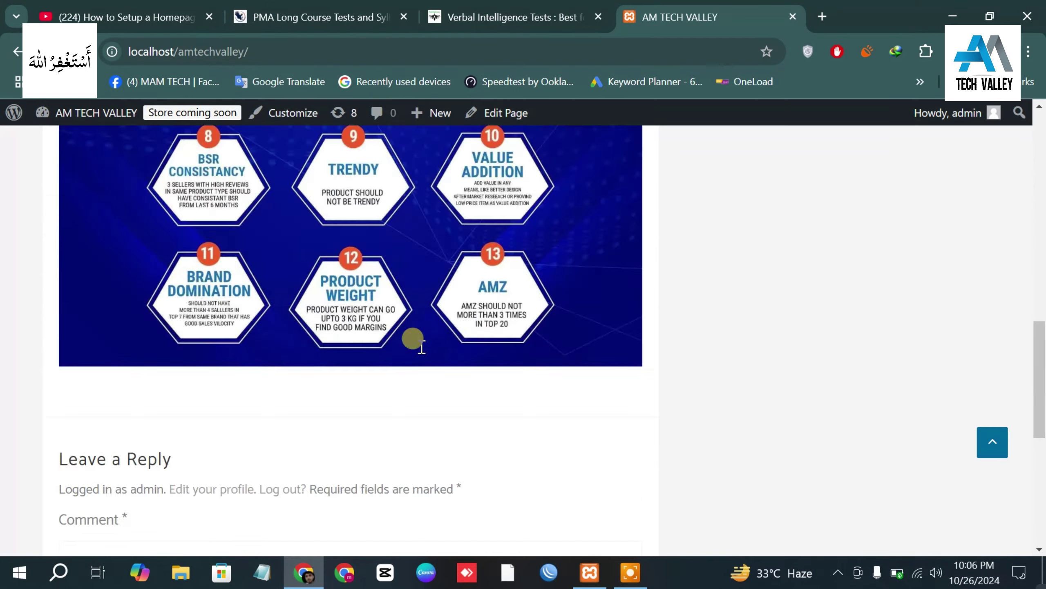
scroll(421, 346, up, 1)
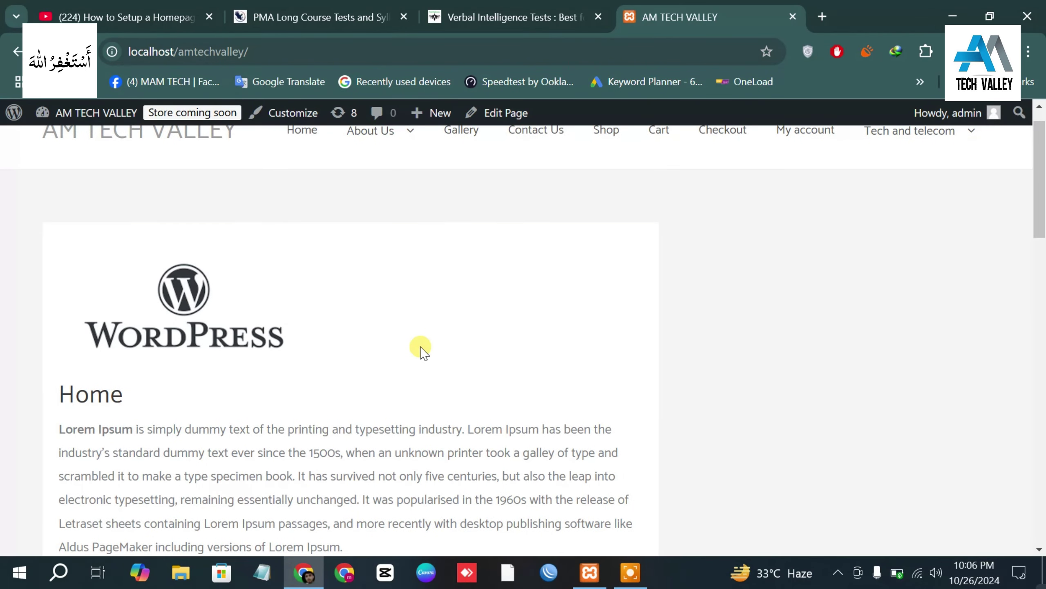